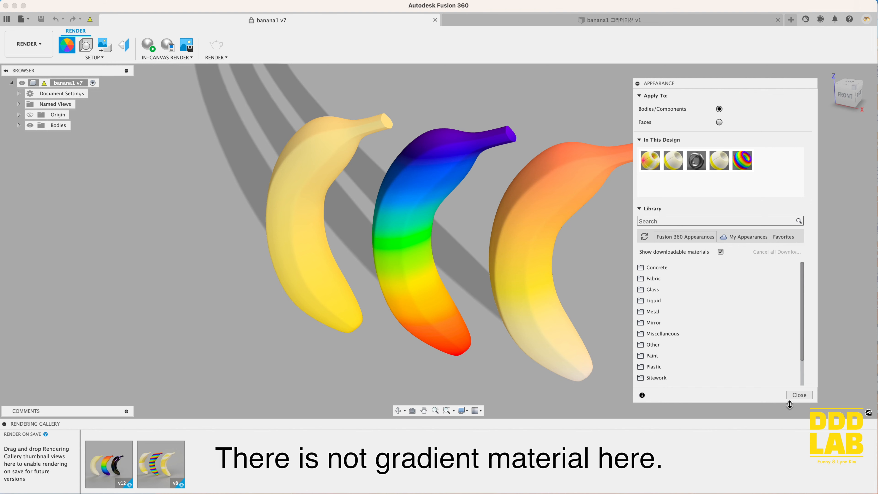
- Close the appearance settings and switch to the banana1 그라데이션 document, keeping it in the Design workspace
click(792, 397)
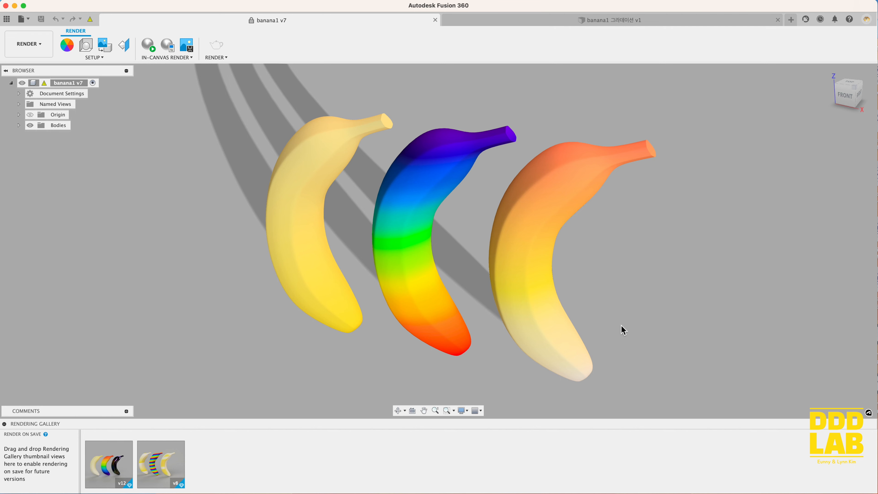
click(560, 25)
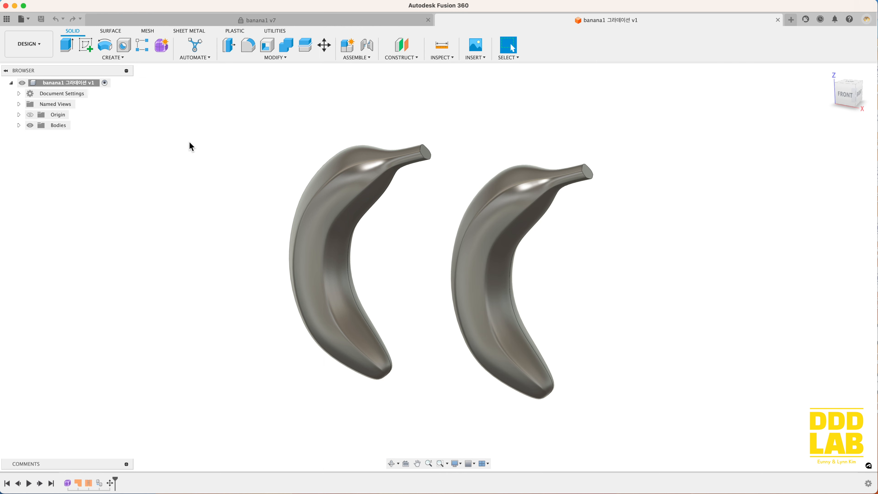
click(29, 44)
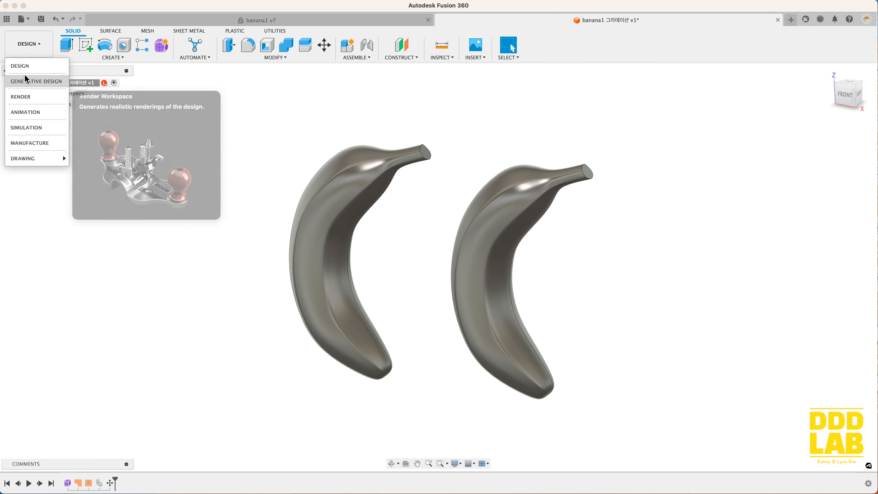
click(21, 66)
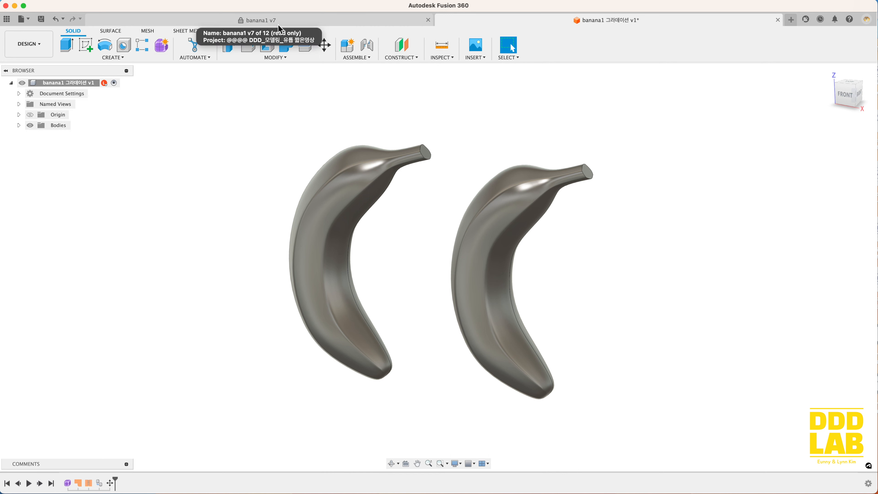
- Add the Generic appearance from the Legacy Appearance Library to Favorites in the Material Browser, and close the browser
click(276, 31)
click(181, 59)
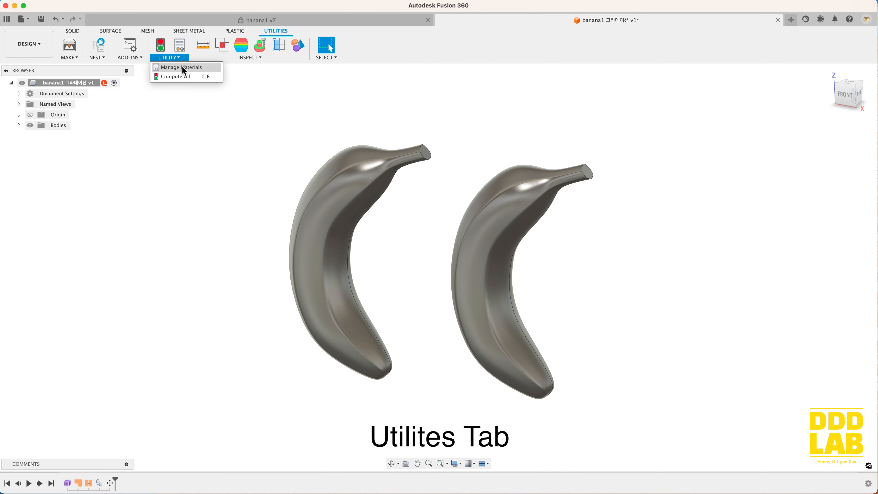
click(210, 69)
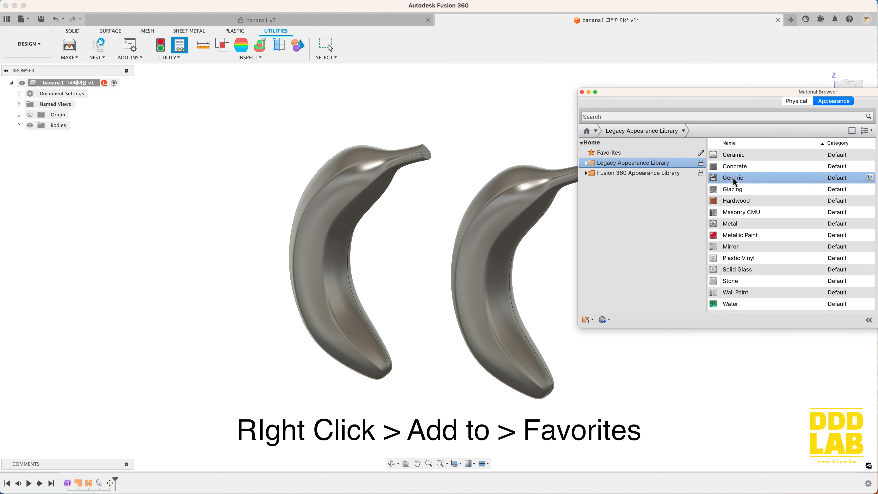
right_click(755, 183)
mouse_move(752, 200)
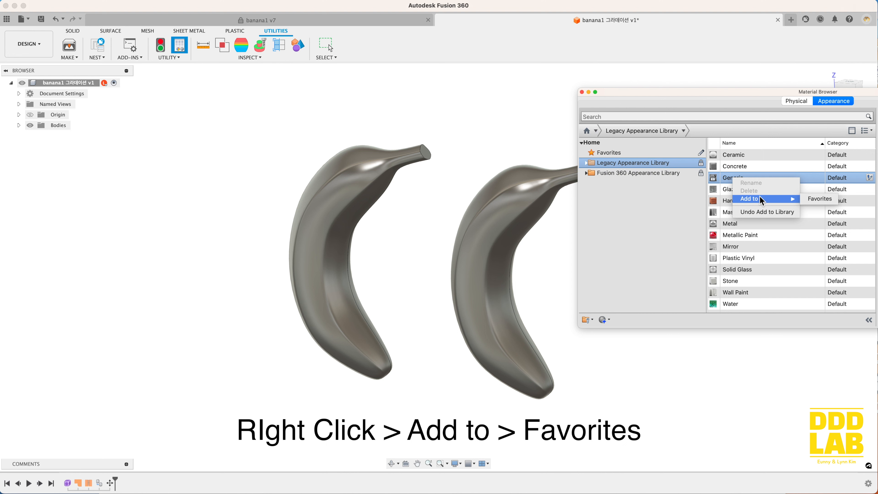
click(825, 199)
click(582, 92)
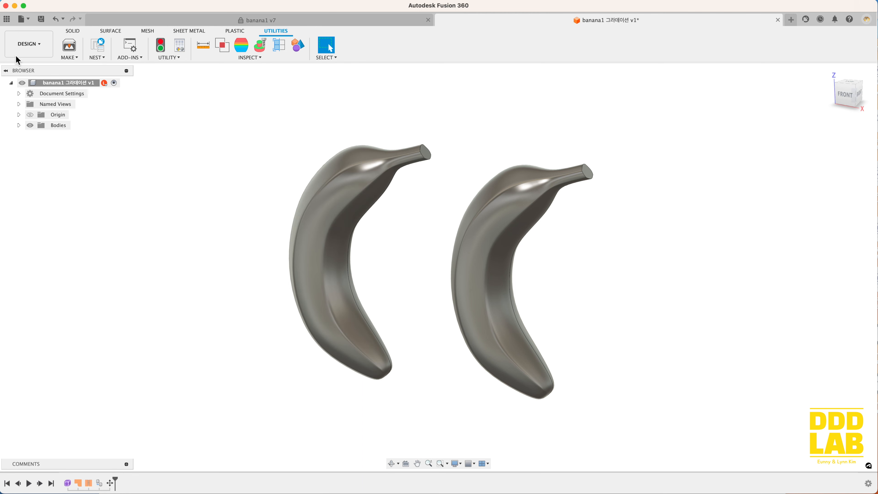
- Switch to the Render workspace and apply the favorite Generic appearance to the front banana body
click(38, 46)
click(31, 96)
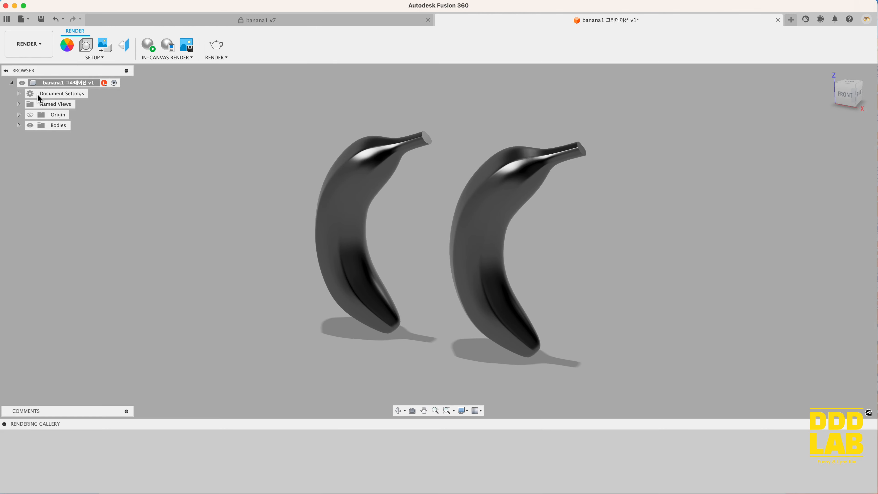
click(67, 45)
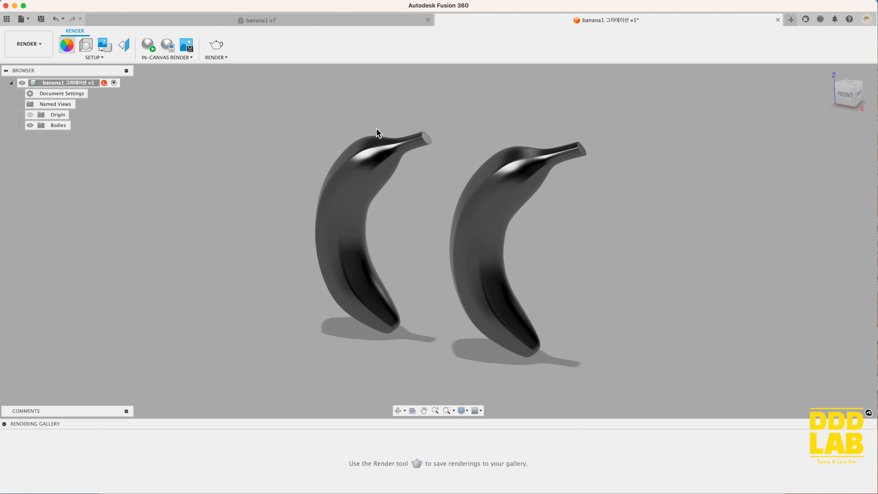
click(782, 237)
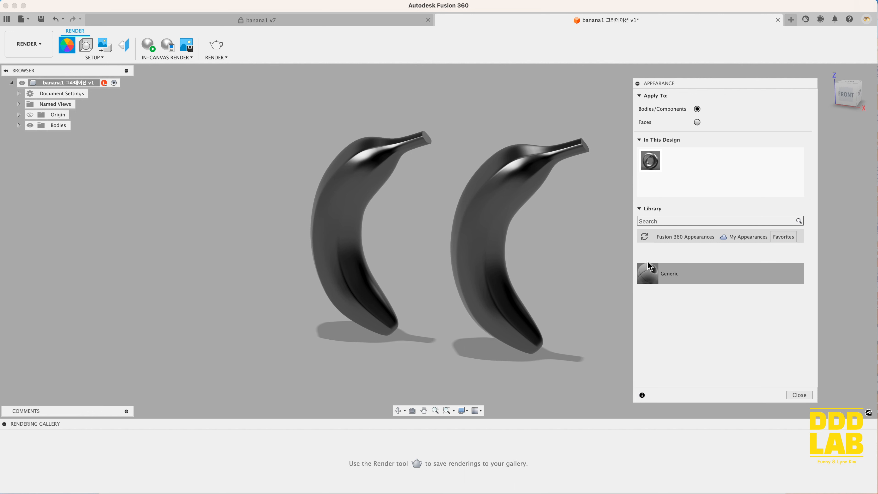
drag(649, 275, 501, 269)
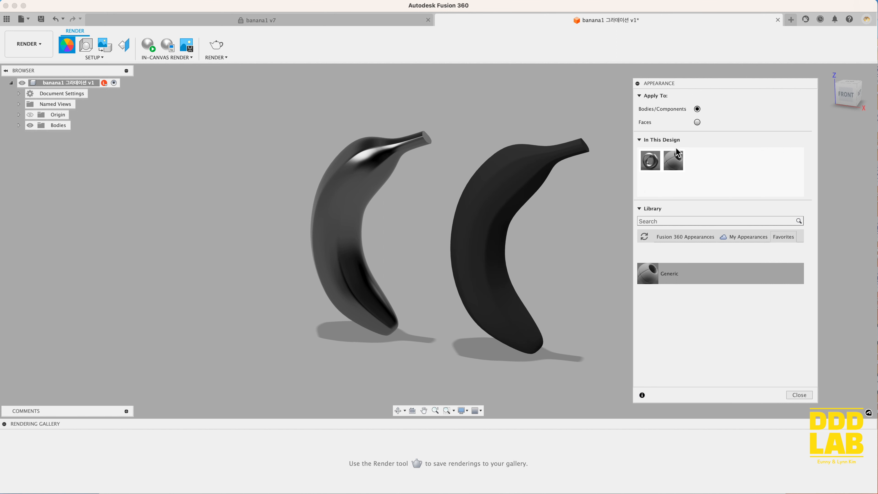
- Open the advanced settings of the design's Generic appearance and assign a Gradient texture as its image
double_click(680, 166)
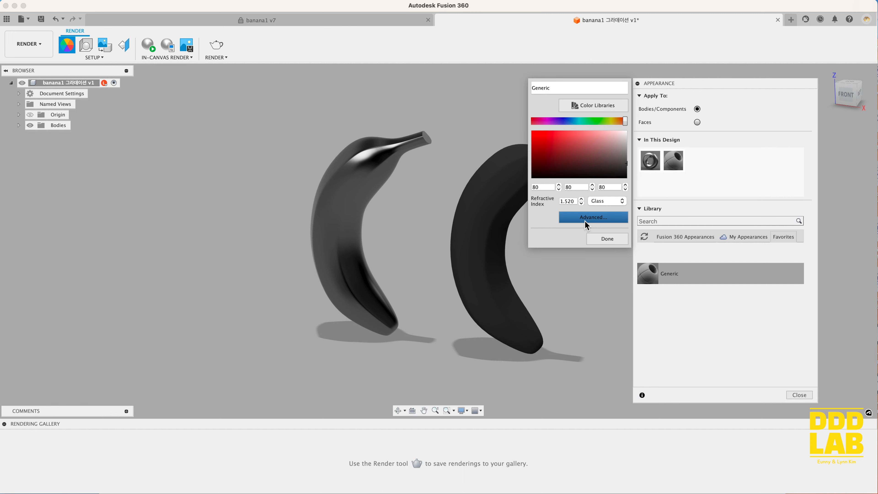
click(585, 221)
drag(626, 260, 698, 310)
drag(667, 308, 722, 344)
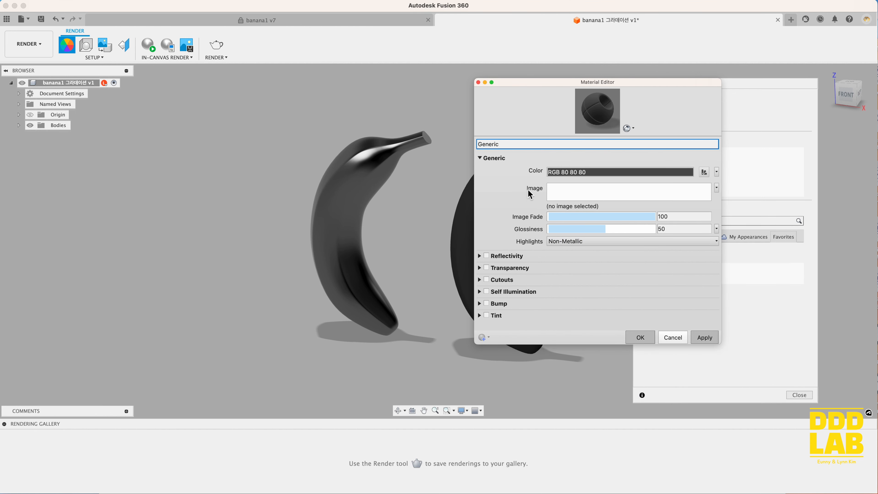
click(716, 188)
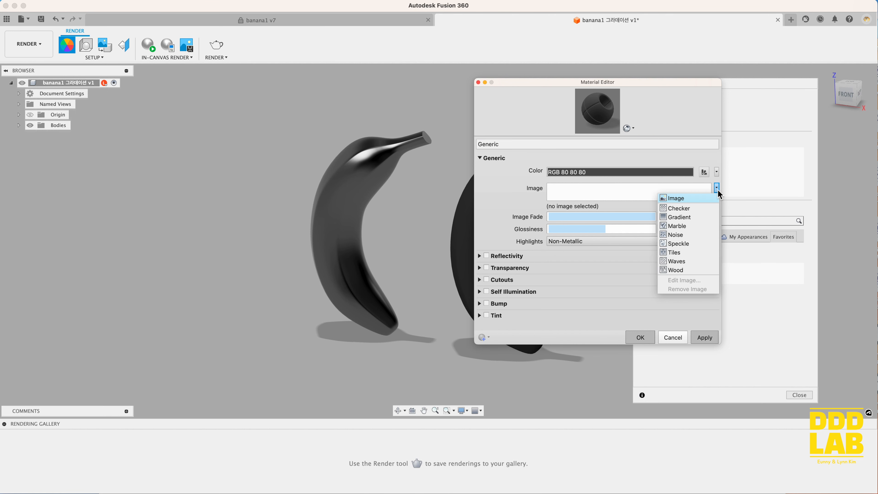
click(690, 217)
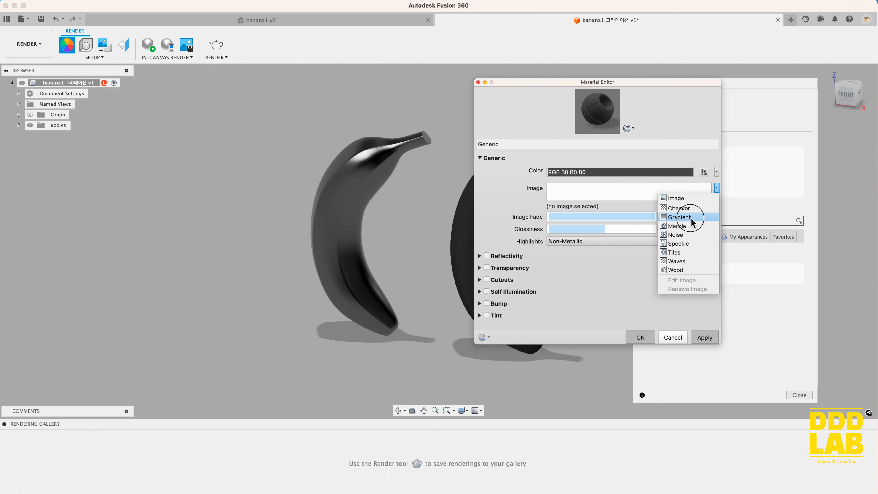
drag(752, 187, 602, 125)
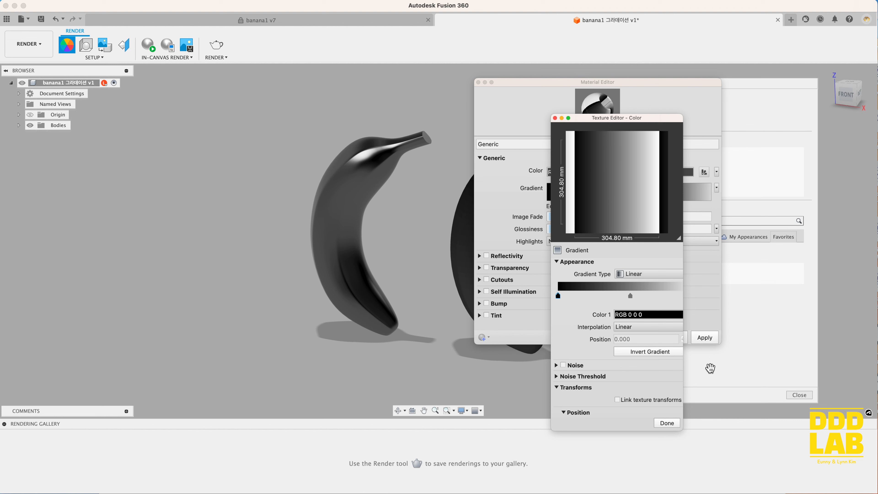
drag(684, 411, 782, 409)
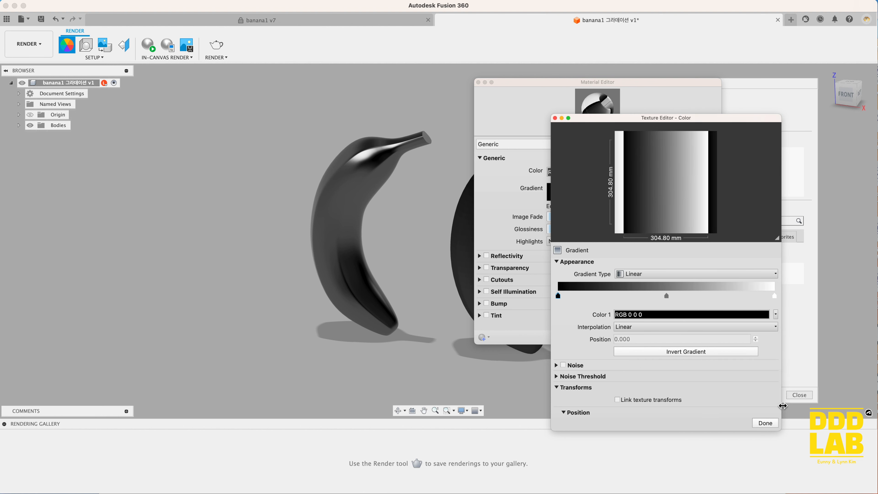
- Keep the gradient type Linear and set the first color stop to banana yellow, RGB 255 251 0
click(639, 274)
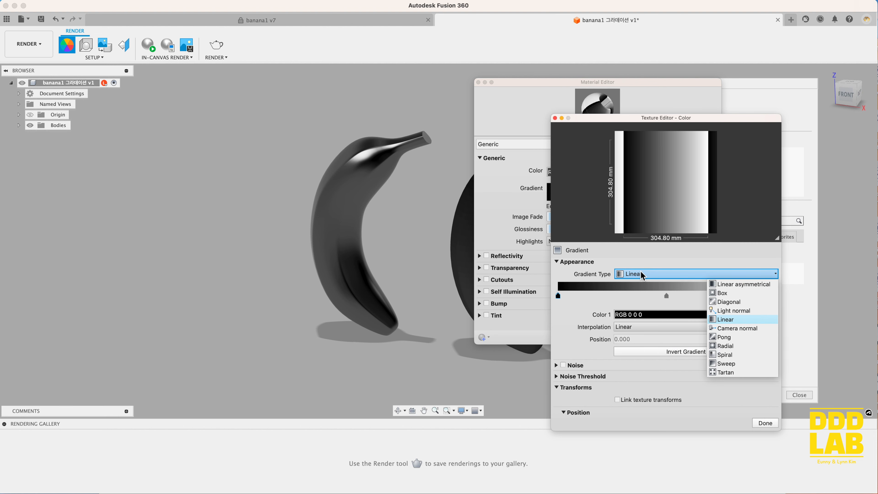
click(731, 322)
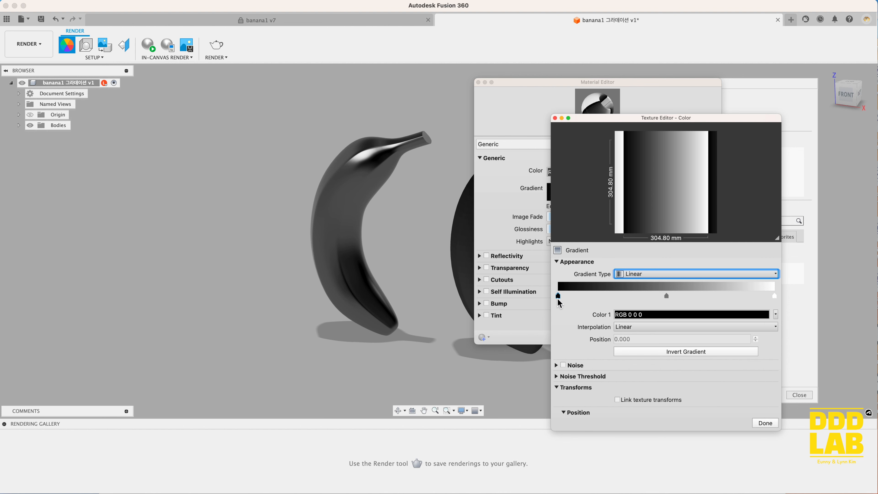
click(558, 299)
click(632, 315)
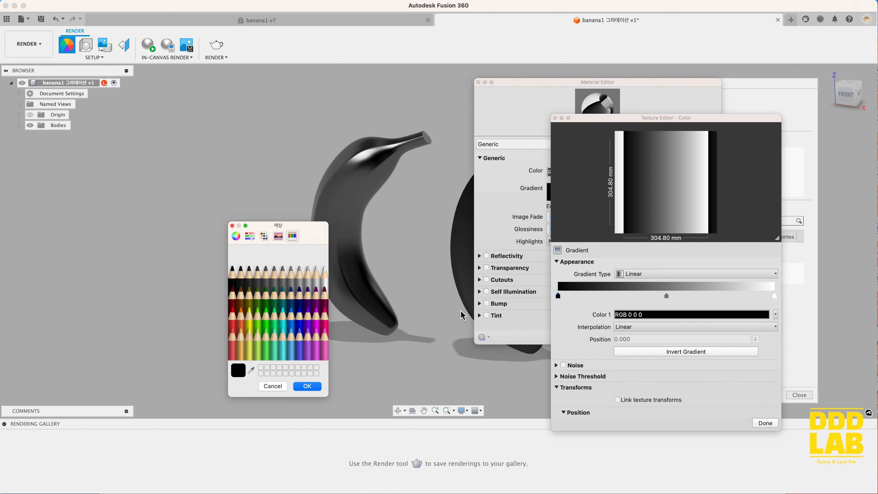
click(252, 350)
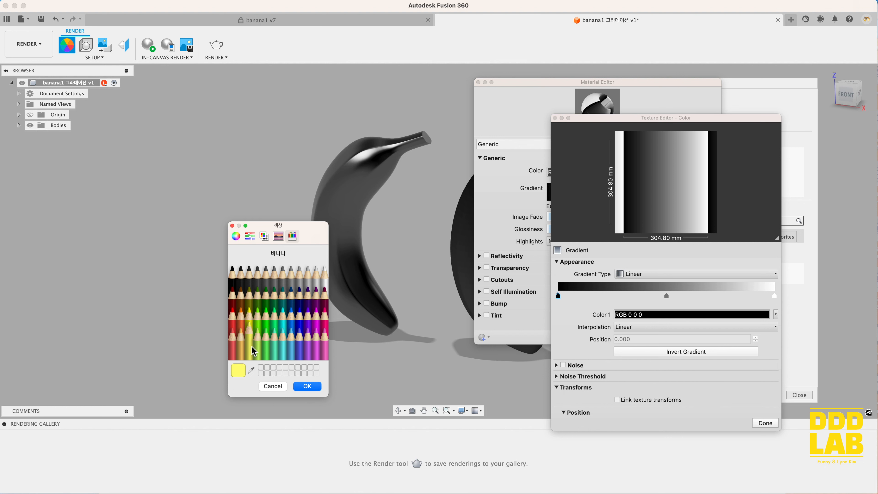
click(306, 386)
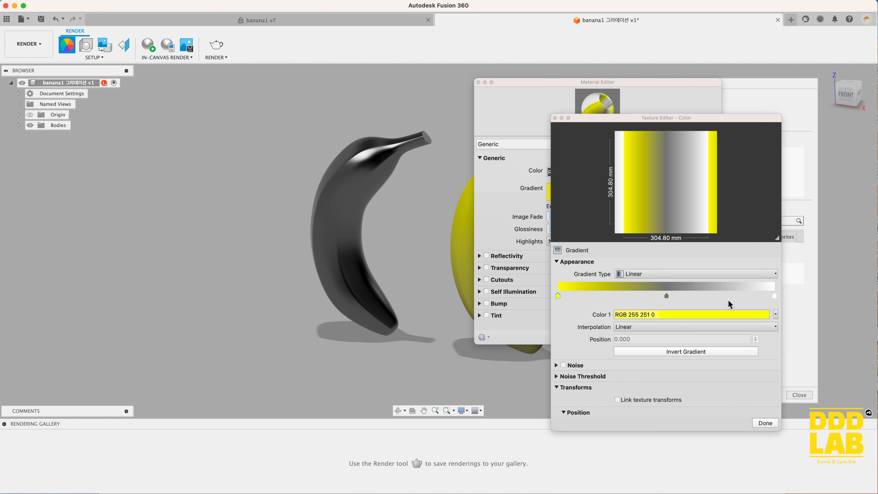
- Remove the gradient's middle grey color stop and add a new stop near the yellow end at about position 0.177
click(666, 295)
drag(667, 300, 690, 314)
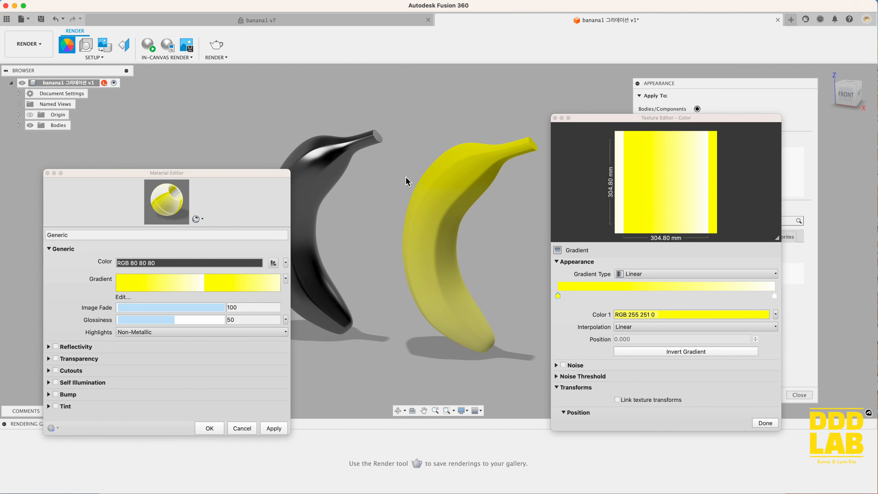
scroll(406, 177, right, 3)
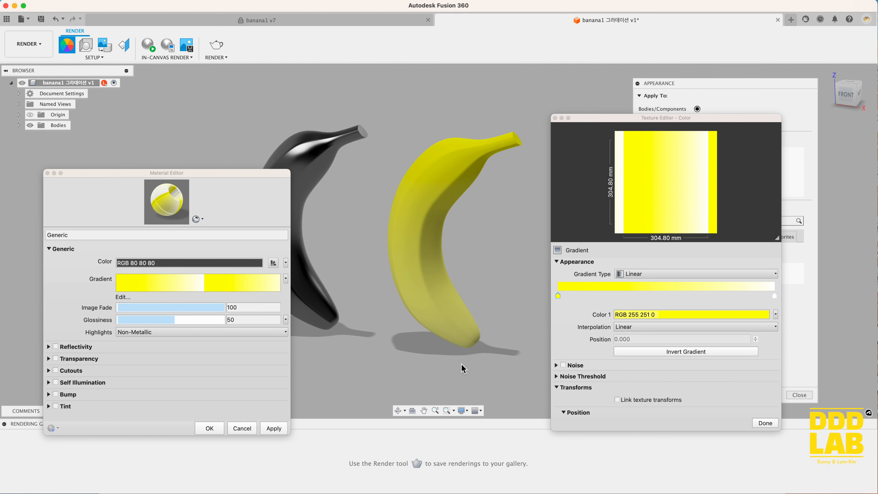
click(596, 287)
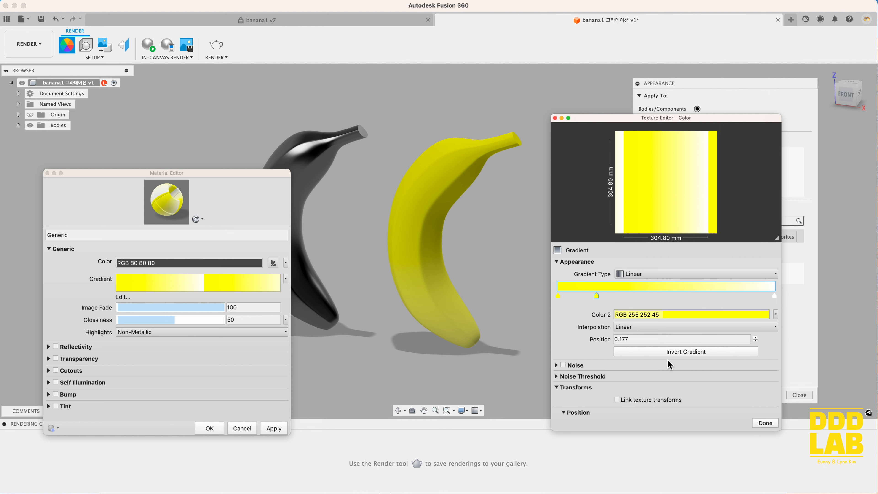
- Unlink the texture's sample width and height, set them to 120 mm and 50 mm, and check the gradient on the banana
scroll(669, 365, down, 5)
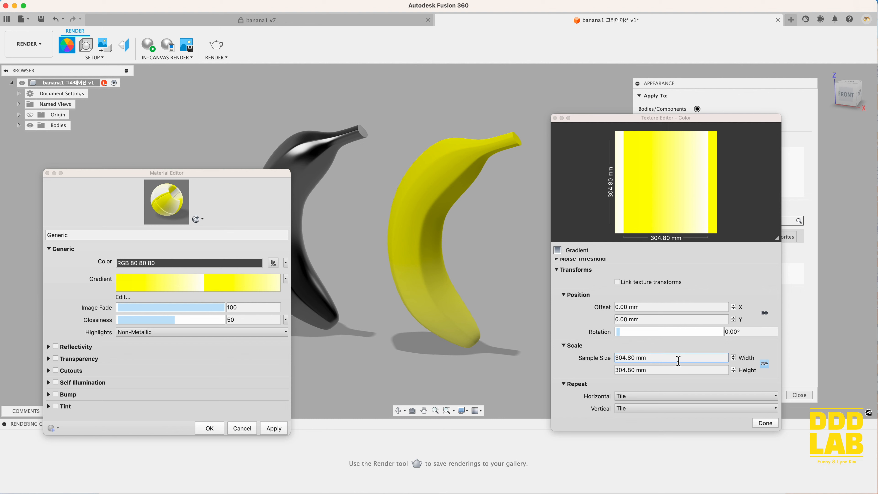
click(765, 365)
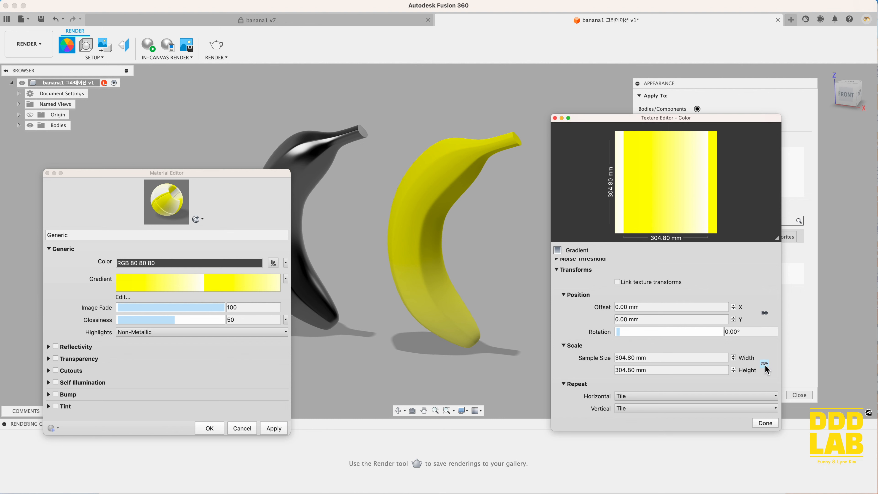
drag(665, 357, 590, 358)
key(Tab)
key(shift+Tab)
text(120)
key(Tab)
text(50)
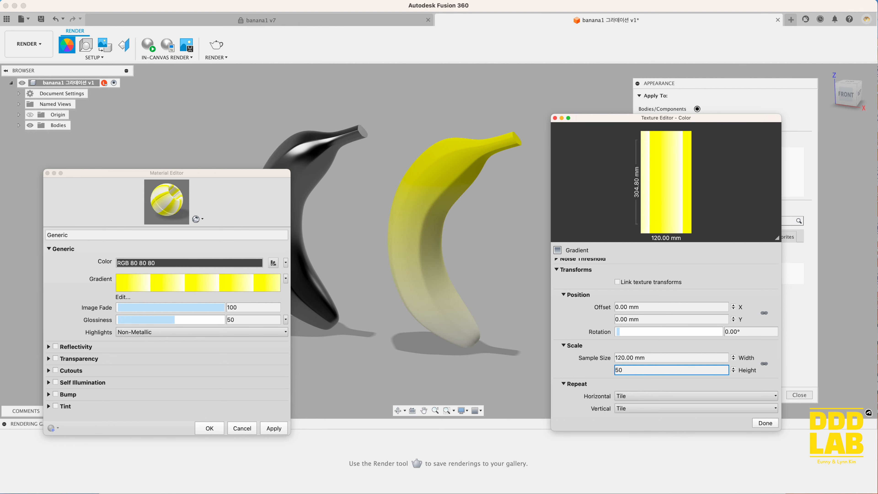
click(454, 270)
shift+scroll(453, 270, up, 5)
shift+scroll(453, 270, down, 10)
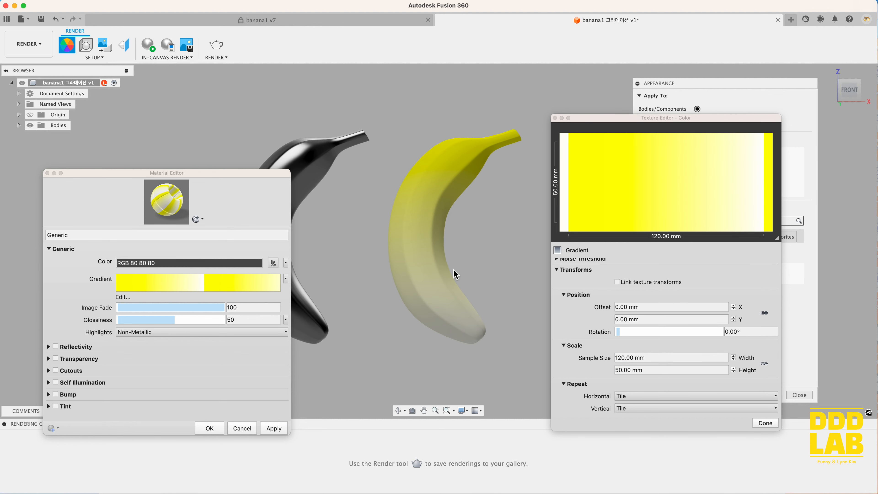
shift+scroll(453, 270, up, 8)
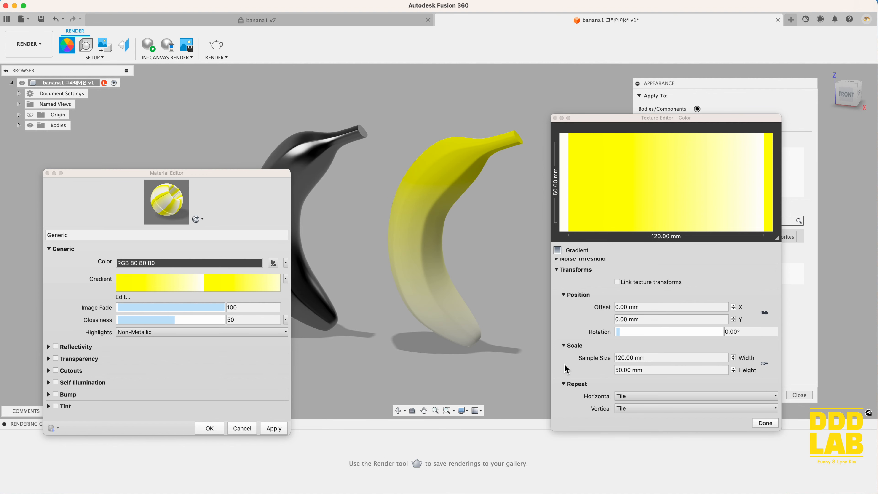
- Accept the gradient texture and material edits, and close the appearance settings
click(765, 423)
click(207, 429)
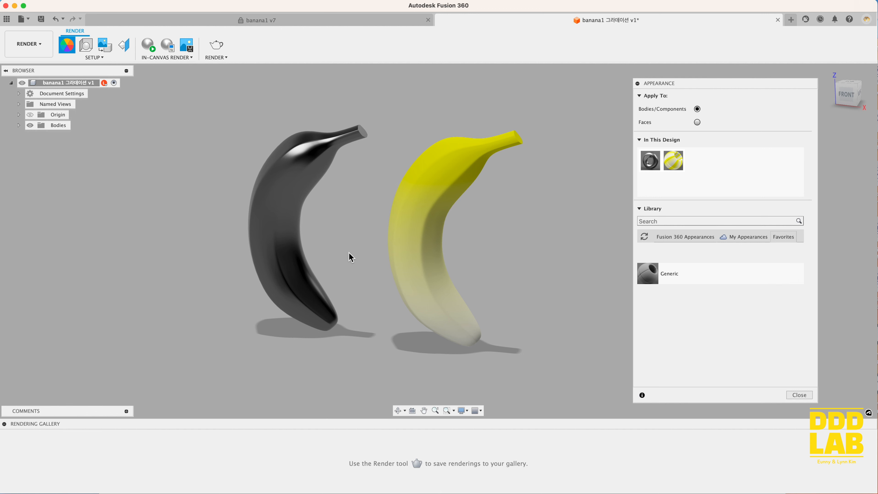
click(800, 394)
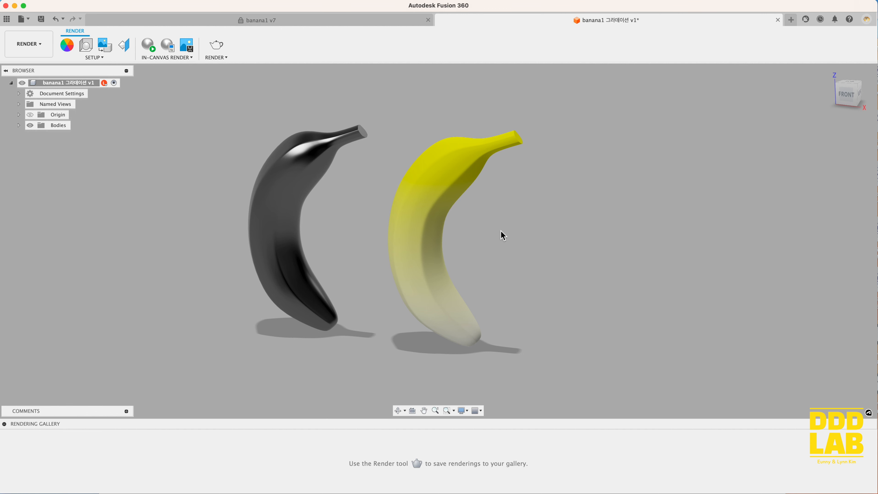
- Select the yellow banana for texture mapping, compare the Automatic projection, and set the projection type to Planar
click(129, 48)
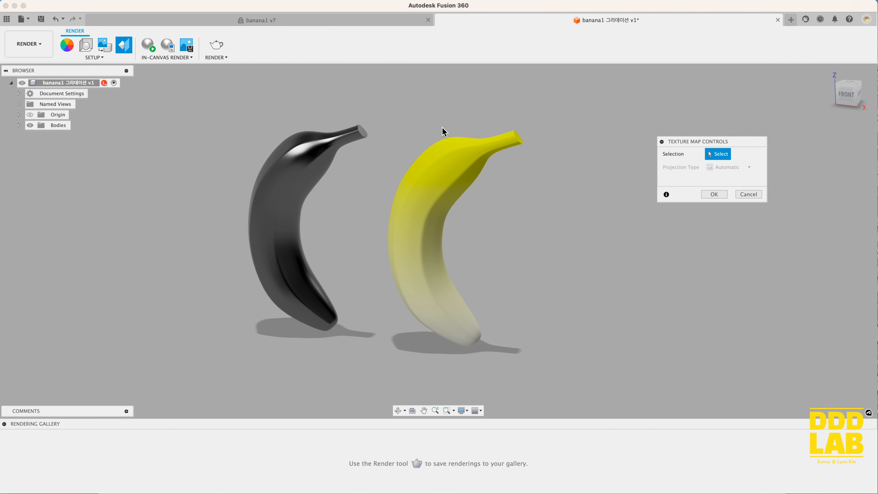
click(466, 178)
click(730, 168)
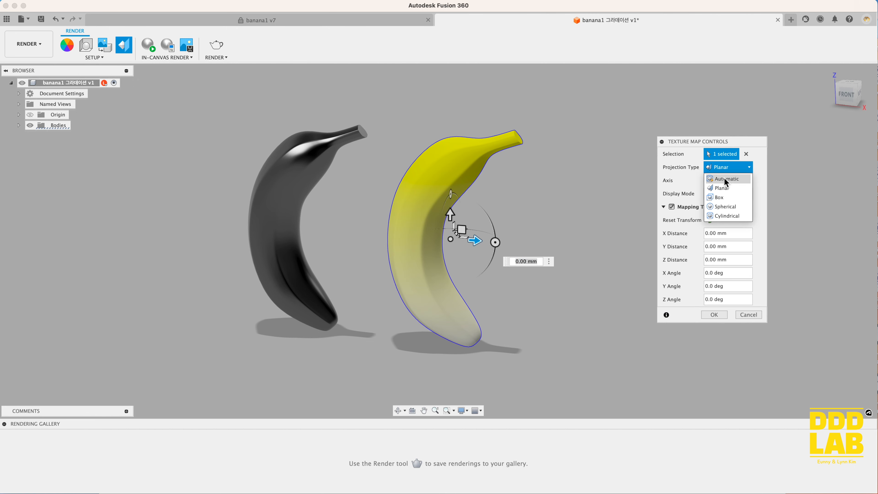
click(726, 175)
click(728, 168)
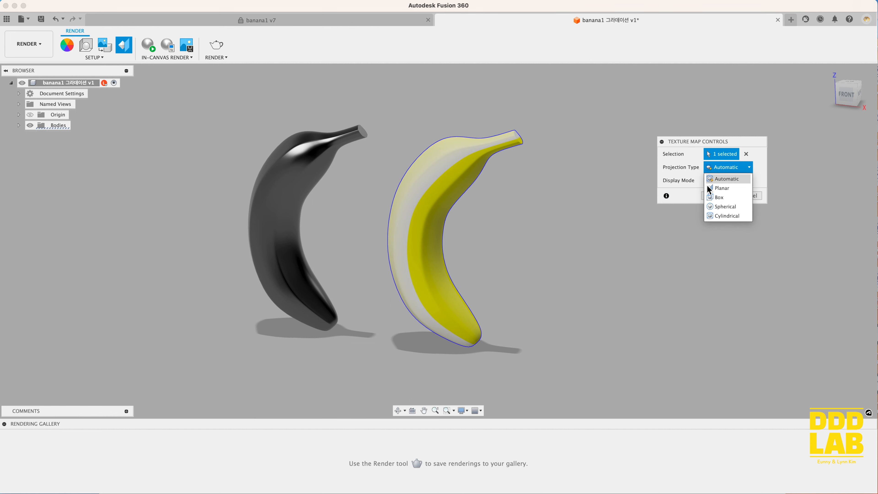
click(726, 188)
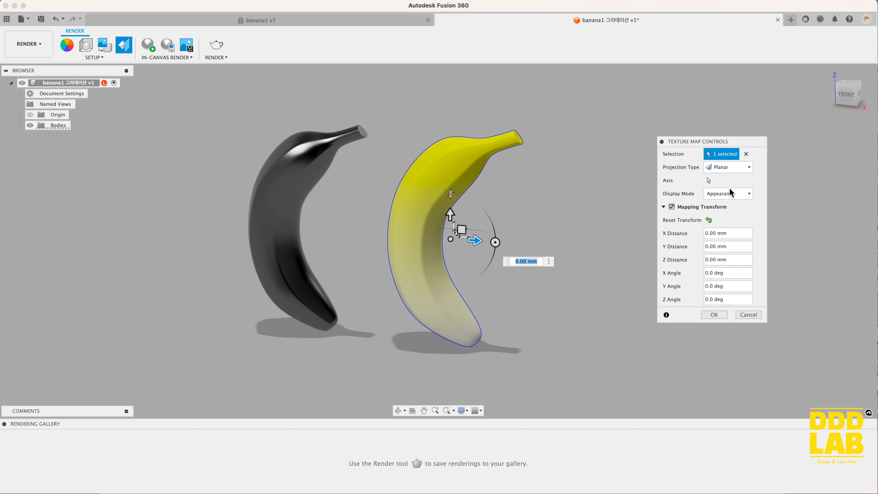
- Shift the yellow banana's planar mapping 0.575 mm along Y and accept the texture mapping
shift+scroll(553, 210, right, 15)
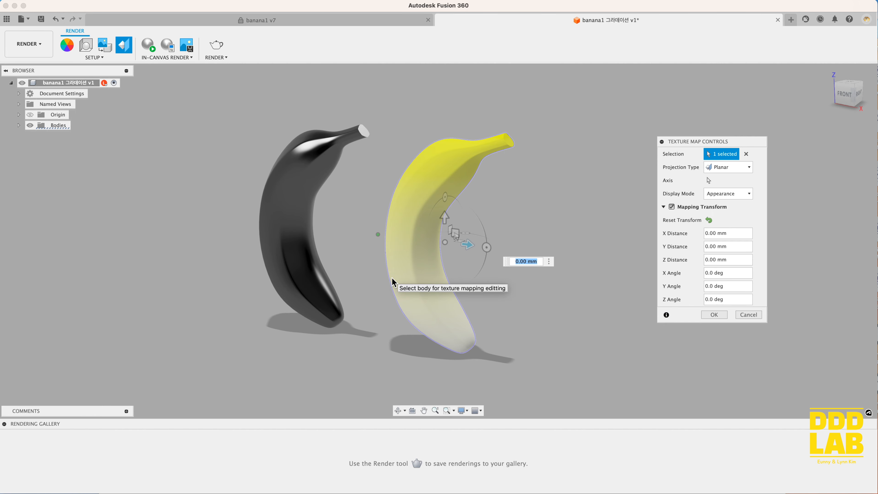
shift+scroll(391, 278, right, 4)
shift+scroll(392, 278, left, 6)
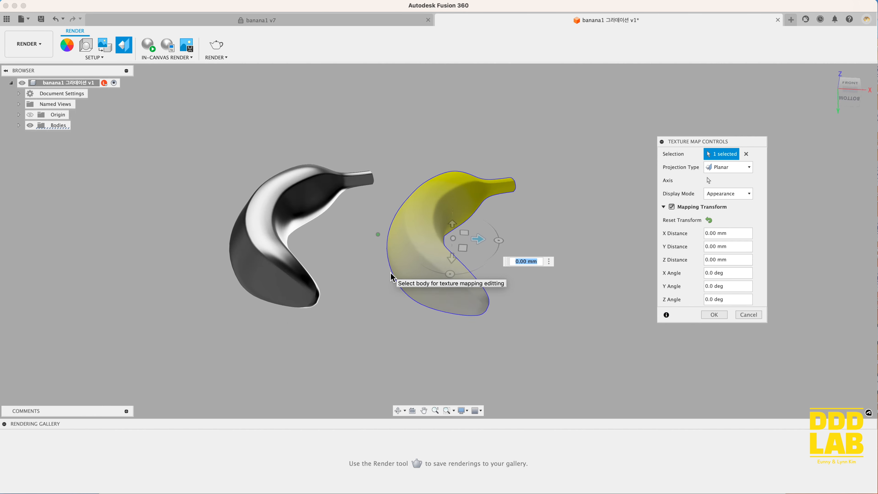
shift+scroll(391, 274, up, 5)
drag(447, 222, 471, 171)
shift+scroll(471, 170, down, 4)
drag(450, 112, 497, 212)
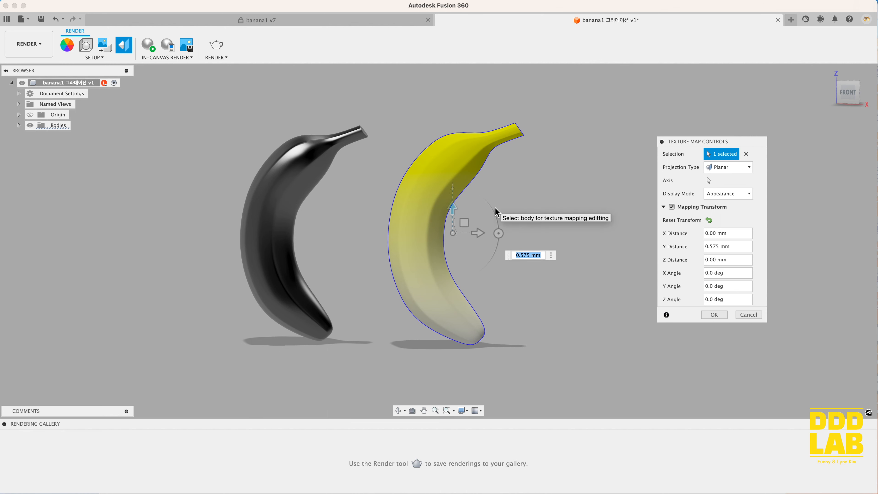
click(705, 314)
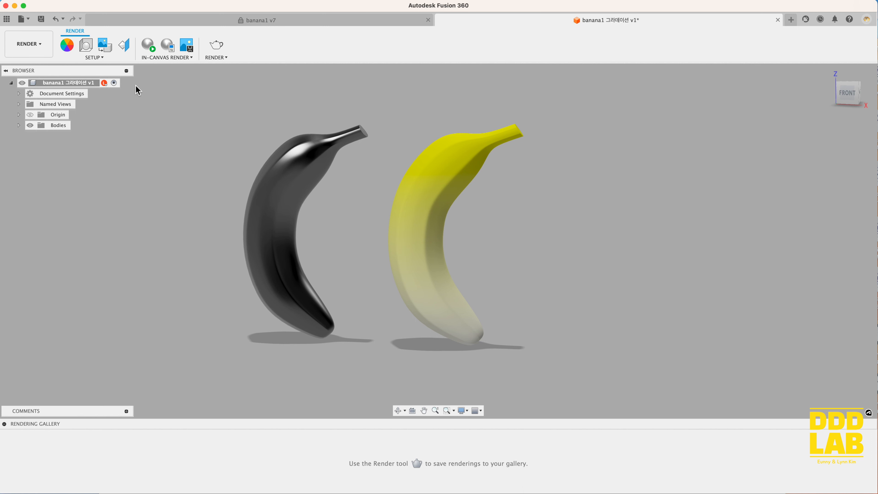
- Duplicate the yellow gradient Generic appearance and apply the copy to the dark banana
click(68, 45)
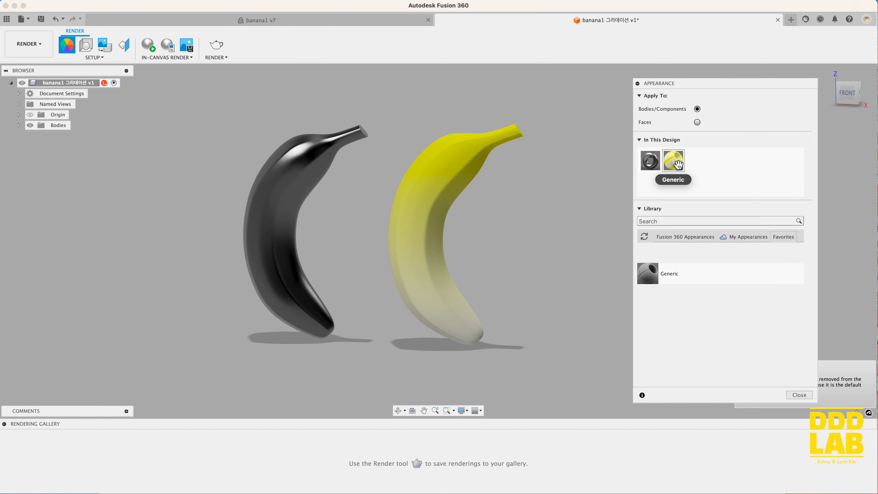
right_click(678, 165)
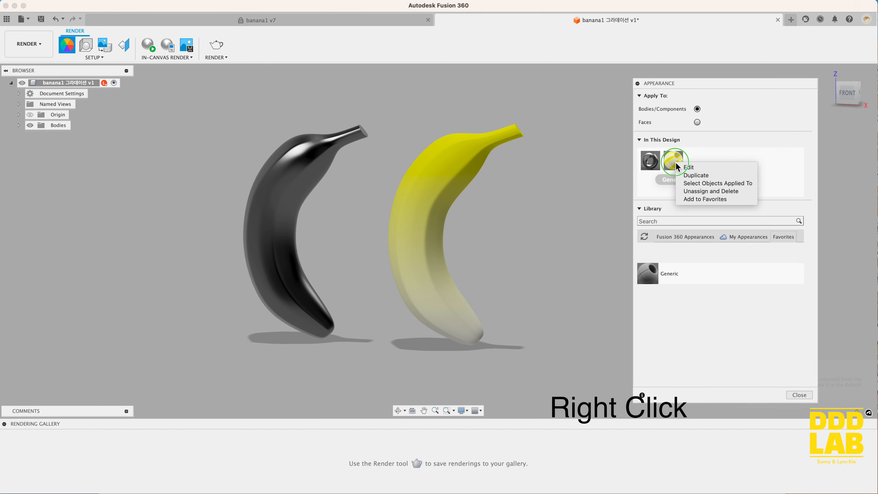
click(700, 175)
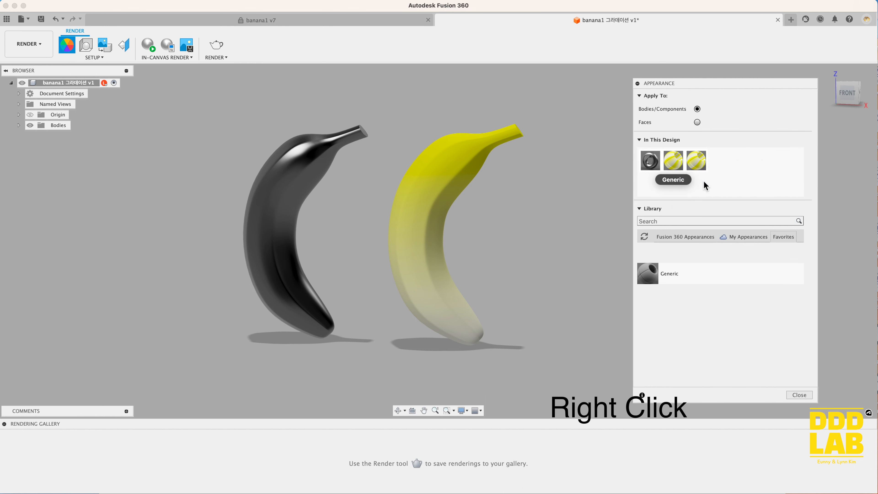
mouse_move(697, 161)
mouse_down()
mouse_move(584, 217)
mouse_move(436, 249)
mouse_move(288, 247)
mouse_move(705, 162)
mouse_up()
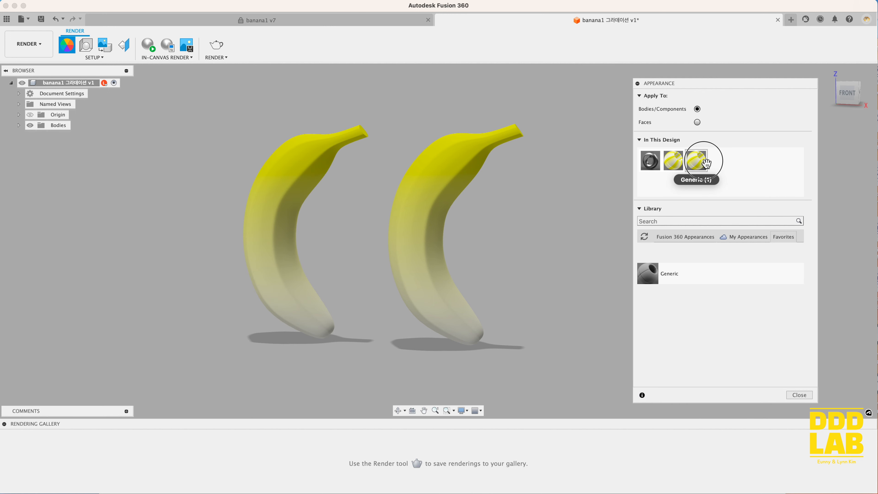
- Open the duplicated appearance's gradient texture in the advanced settings and add four color stops between the yellow and white ends
double_click(706, 163)
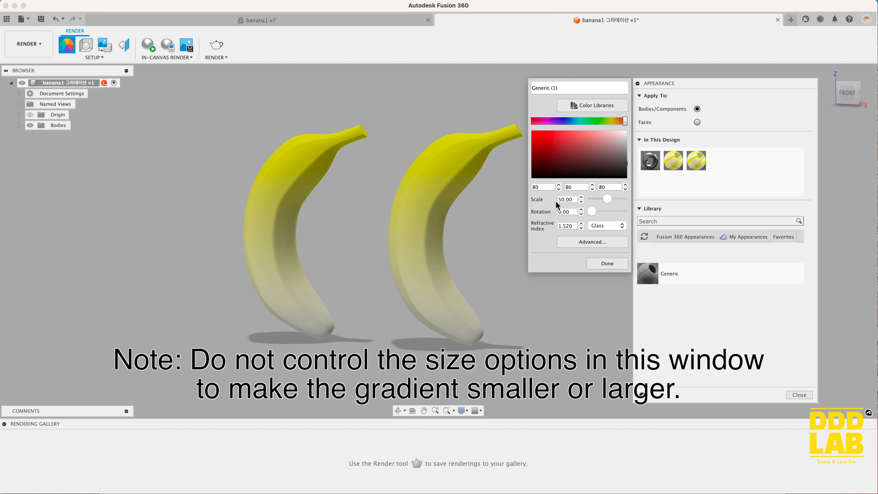
click(588, 246)
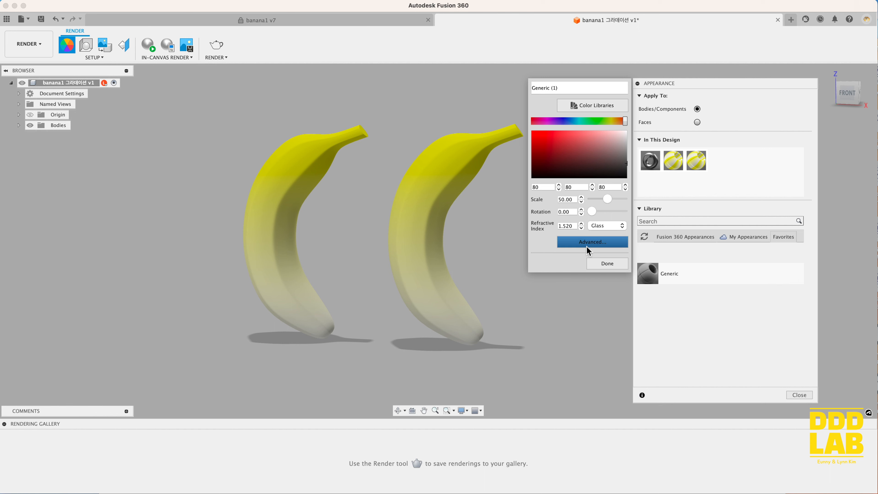
click(587, 246)
drag(625, 261, 765, 332)
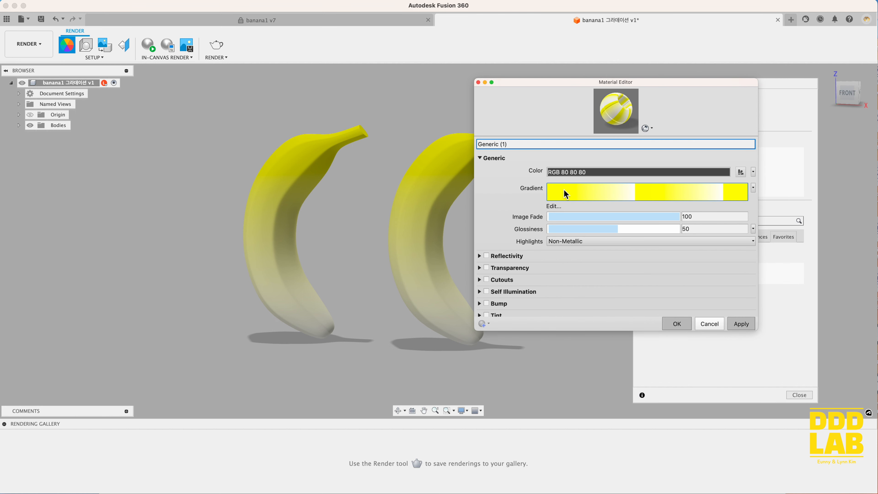
click(603, 193)
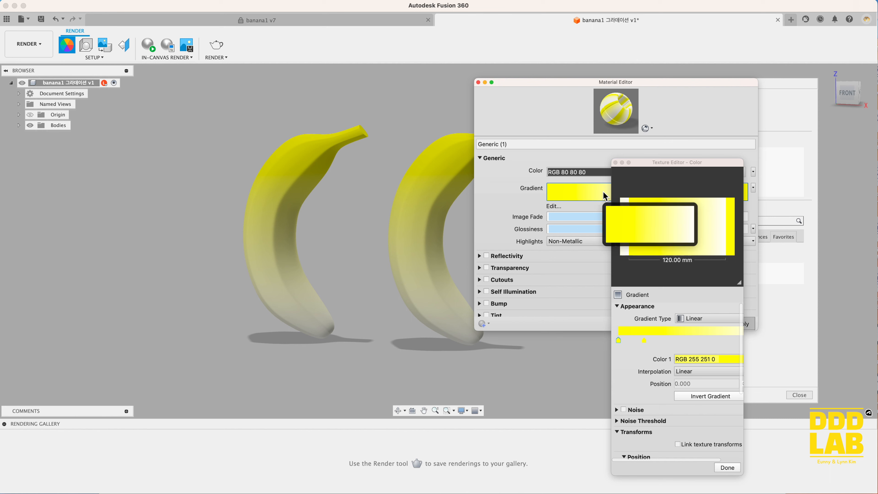
drag(653, 172, 614, 113)
drag(706, 376, 800, 377)
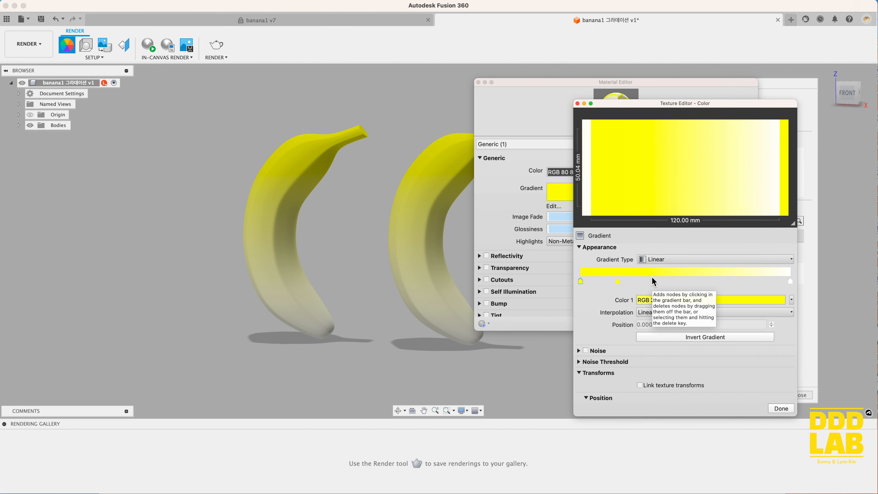
click(601, 281)
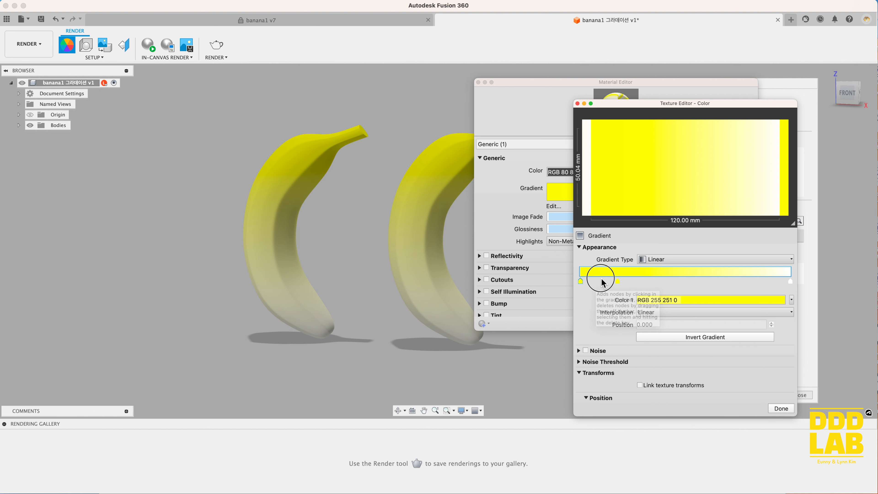
click(642, 281)
click(683, 281)
click(732, 281)
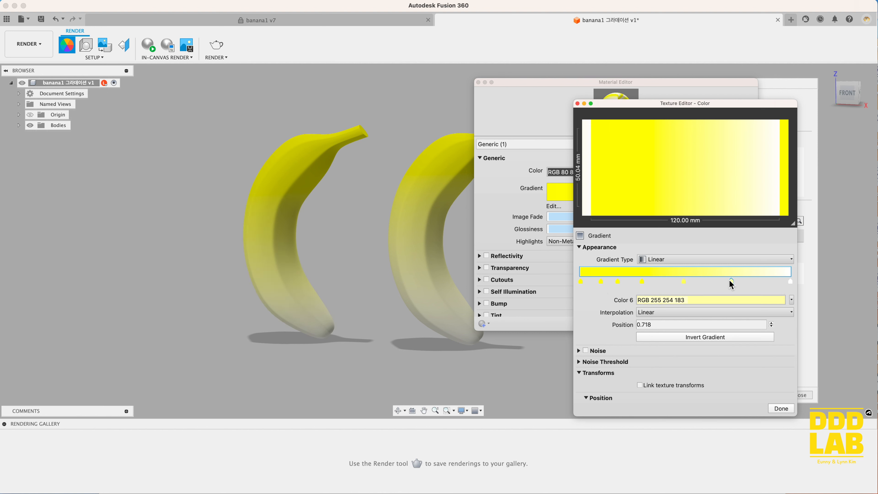
- Spread the five intermediate color stops roughly evenly along the gradient, with the fifth color at position 0.676
drag(729, 280, 755, 282)
drag(684, 281, 718, 280)
mouse_move(642, 281)
mouse_down()
mouse_move(689, 280)
mouse_move(657, 281)
mouse_up()
drag(601, 281, 616, 282)
drag(688, 282, 723, 282)
- Color the gradient's first stop red (RGB 255 38 0), the second orange and the fourth green
double_click(582, 281)
click(231, 326)
click(307, 386)
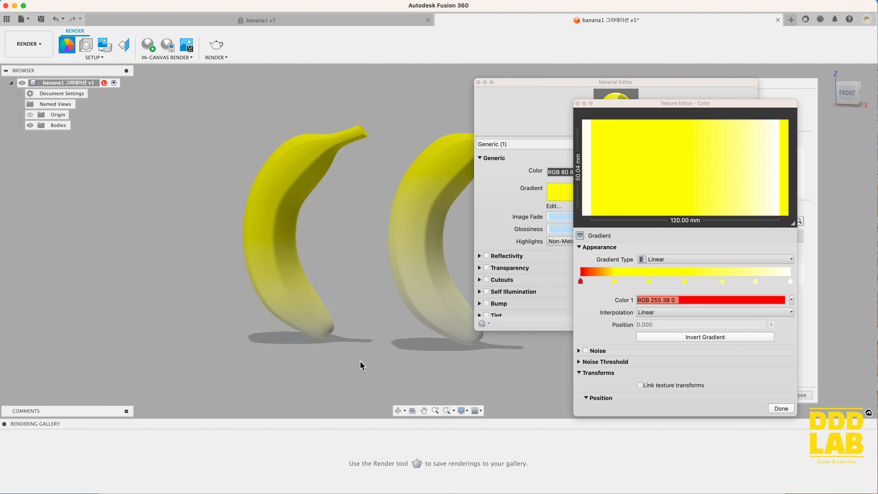
double_click(614, 282)
click(241, 322)
click(307, 386)
double_click(684, 282)
click(266, 320)
click(307, 386)
- Color the fifth stop light blue, the sixth dark blue and the last purple (RGB 148 55 255), and accept the texture and material edits
double_click(723, 281)
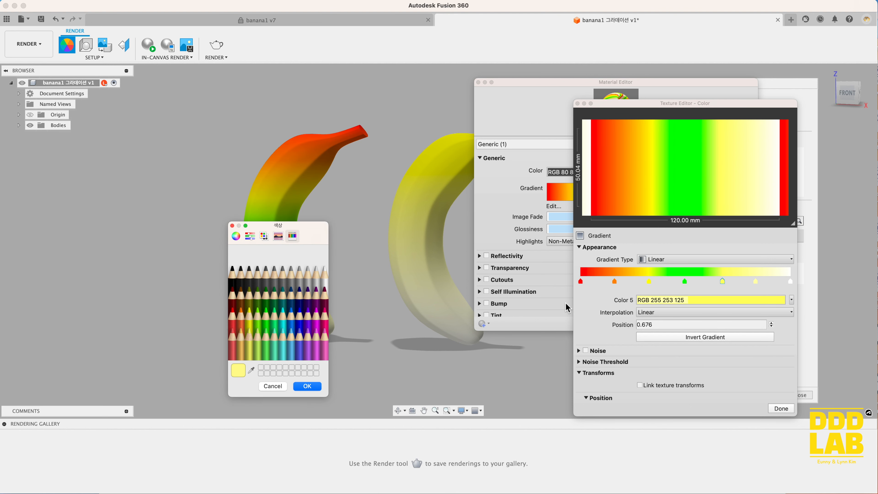
click(292, 326)
click(307, 386)
double_click(755, 282)
click(299, 320)
click(307, 386)
double_click(790, 282)
click(307, 320)
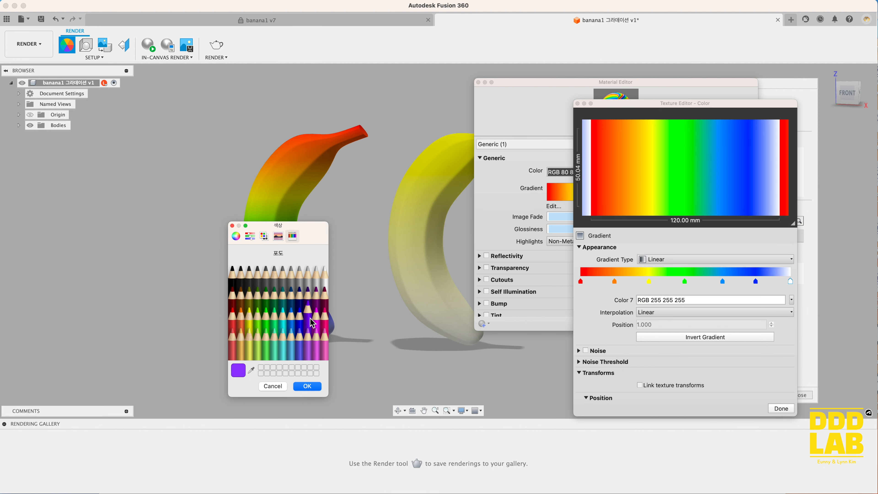
click(307, 386)
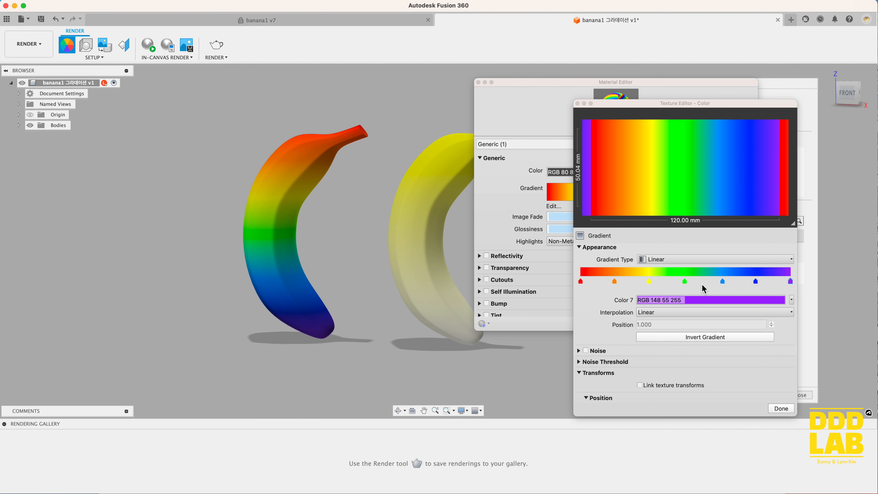
click(782, 404)
click(676, 324)
- Select the rainbow banana for texture mapping and set its projection type to Planar
click(124, 46)
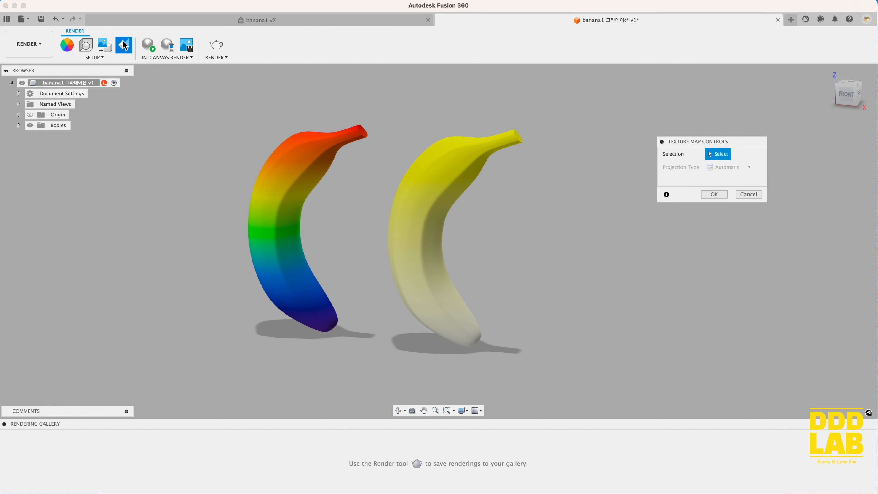
click(303, 180)
shift+scroll(368, 206, down, 5)
shift+scroll(367, 207, up, 10)
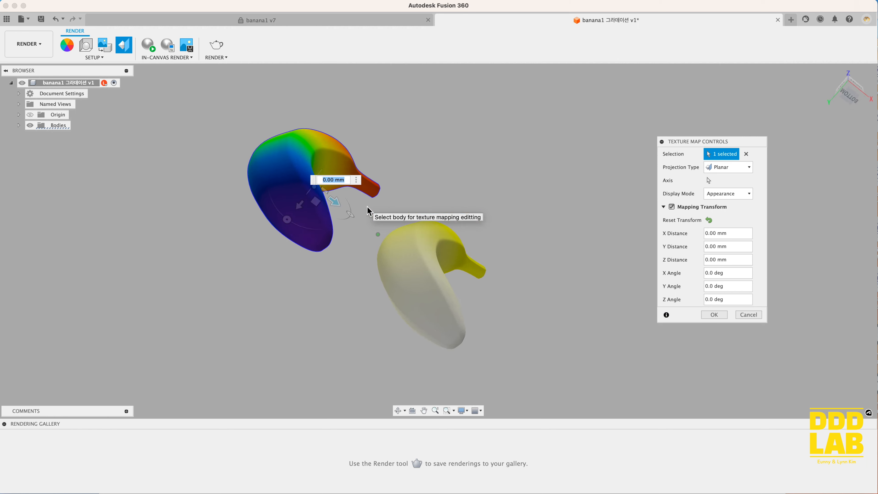
shift+scroll(367, 206, down, 10)
shift+scroll(367, 207, up, 3)
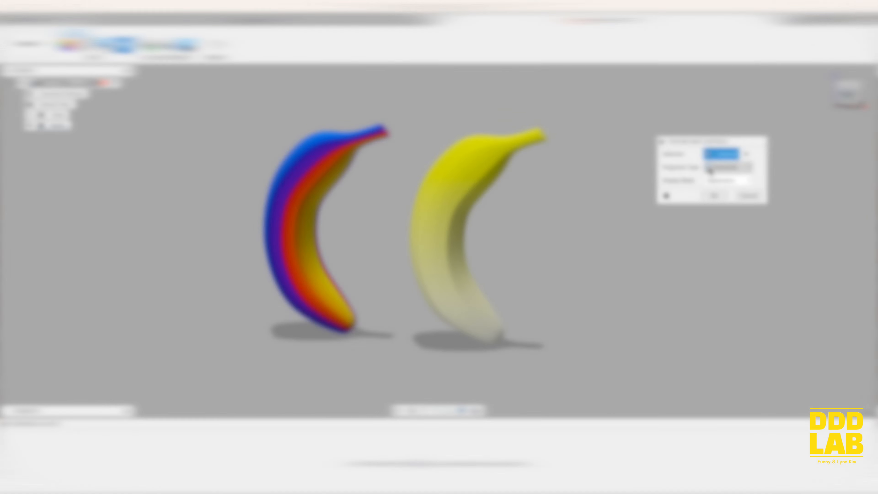
click(709, 168)
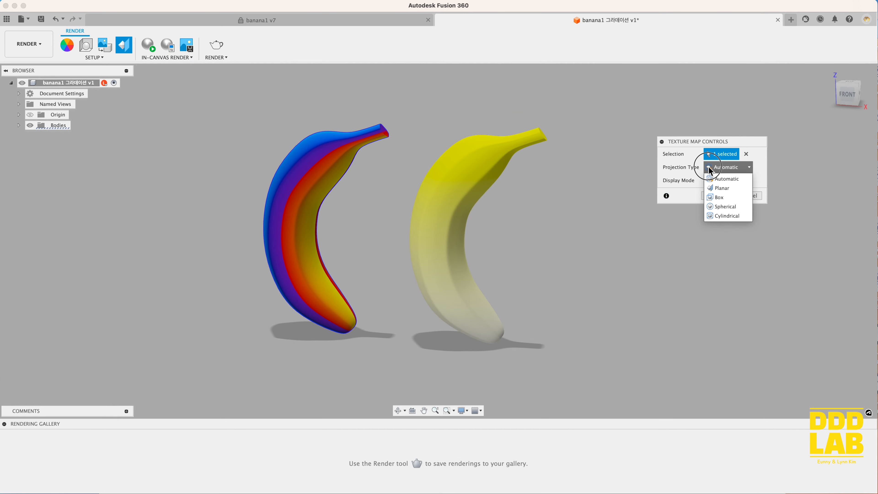
click(721, 189)
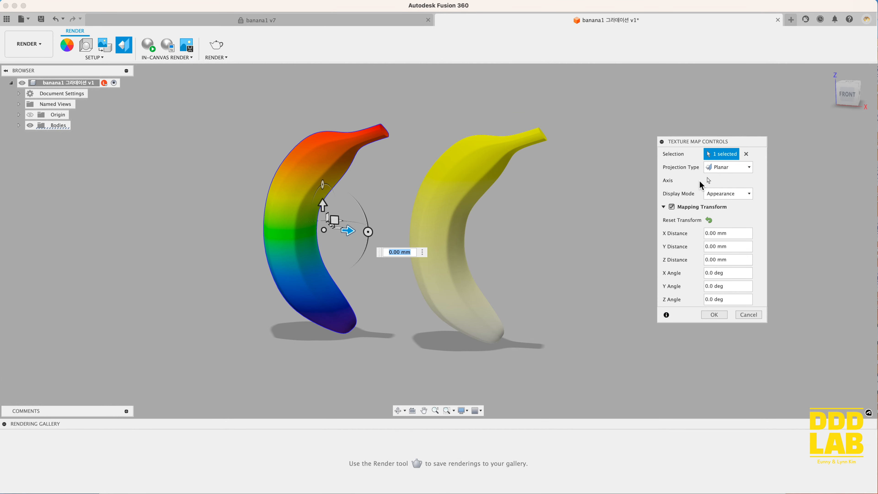
- Try the X axis and the Y axis for the planar projection and compare the gradient on the rainbow banana
click(709, 180)
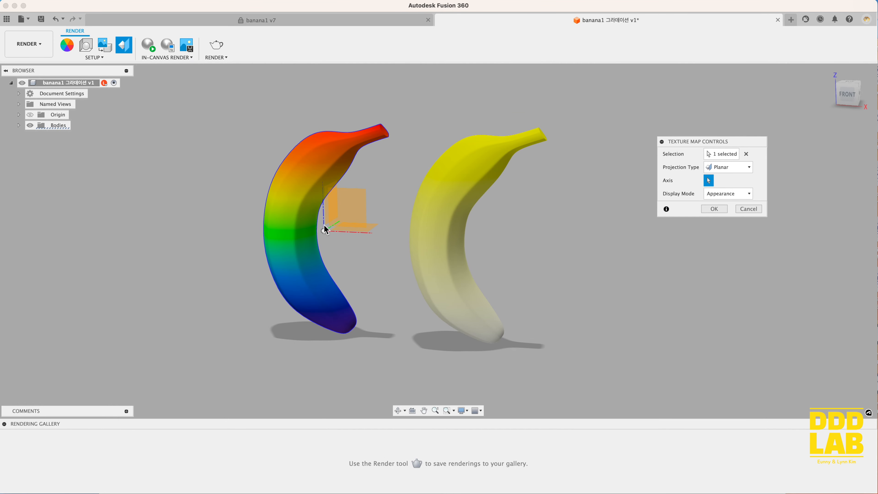
click(339, 231)
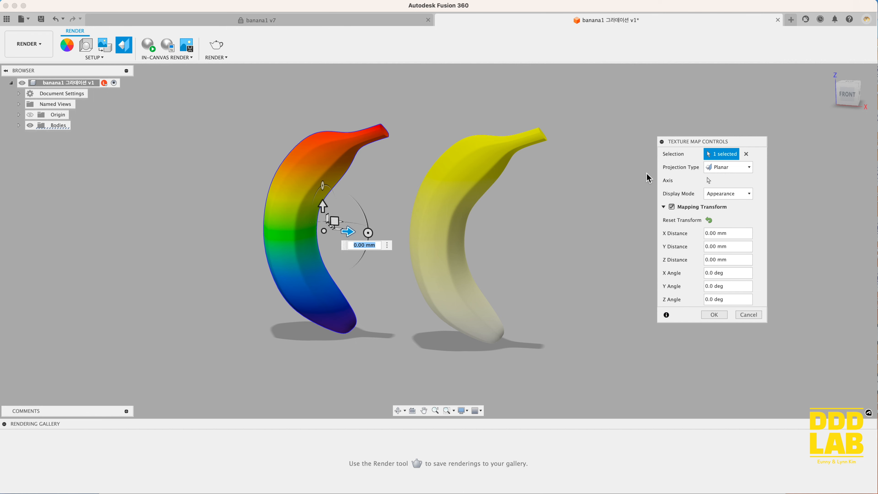
shift+middle_drag(288, 241, 296, 243)
shift+scroll(296, 243, left, 10)
shift+scroll(295, 243, left, 5)
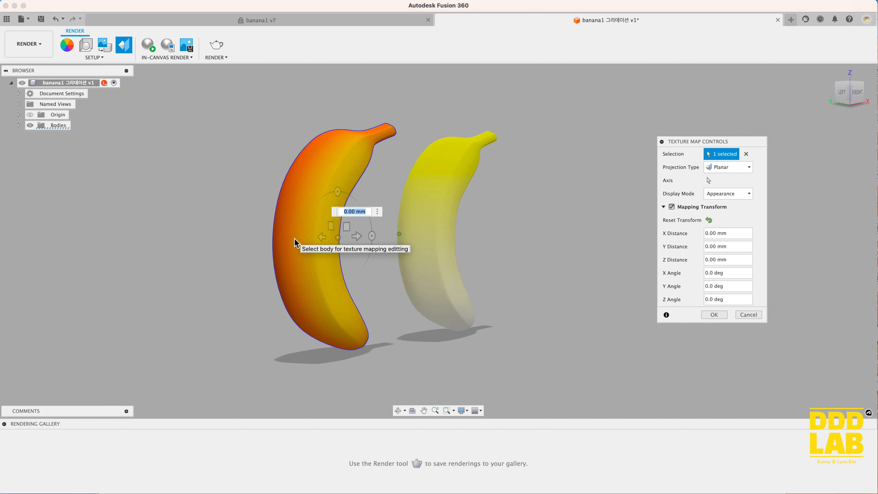
click(708, 180)
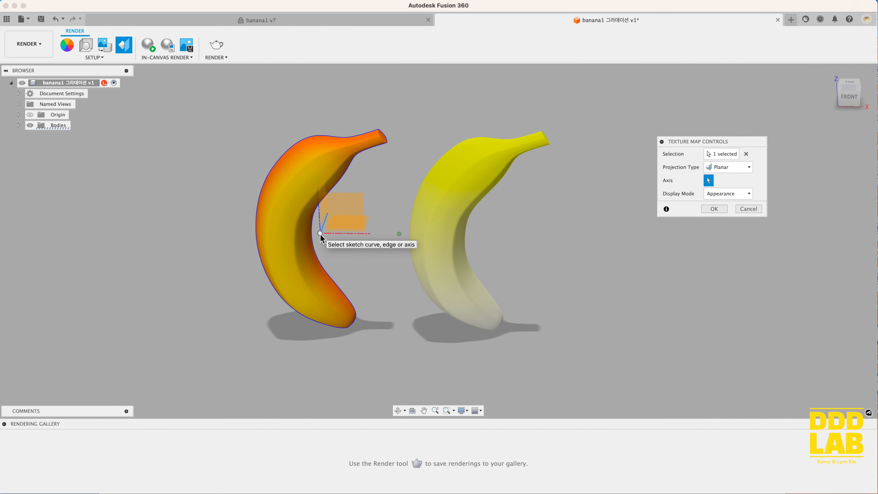
click(327, 219)
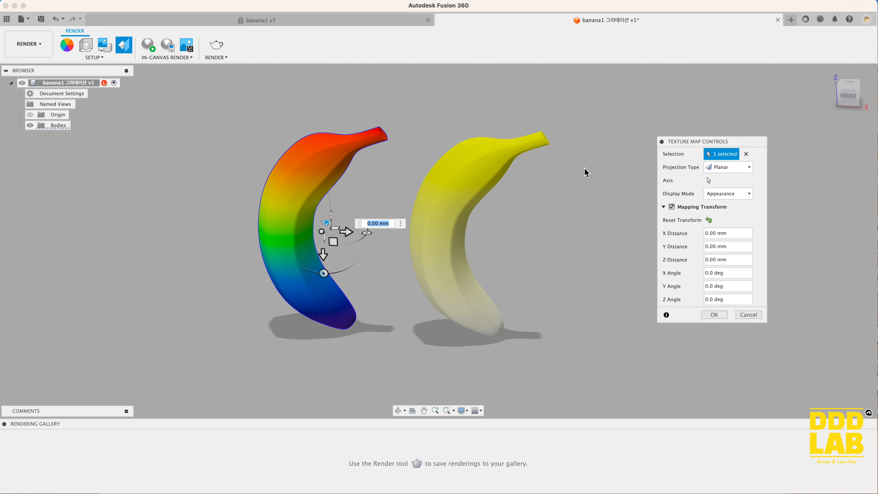
- Set the rainbow banana's projection axis to X, rotate the mapping to an X angle of -30 degrees, and accept
click(708, 181)
click(322, 260)
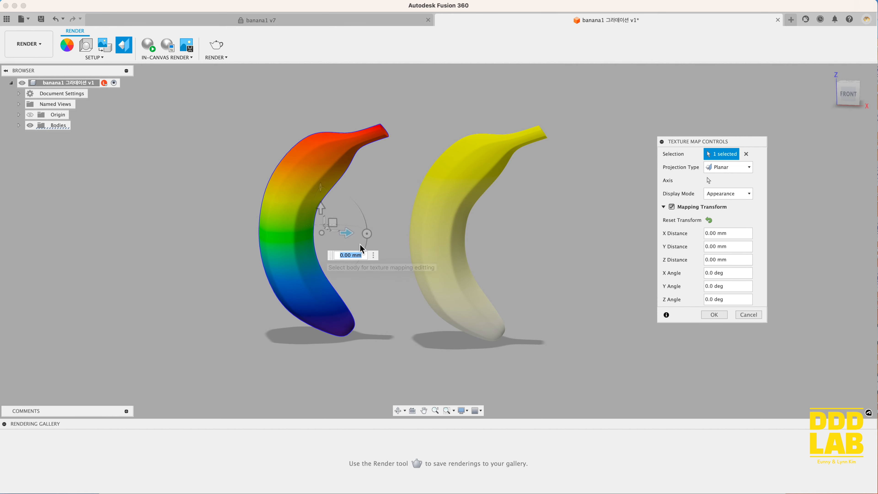
drag(367, 233, 358, 218)
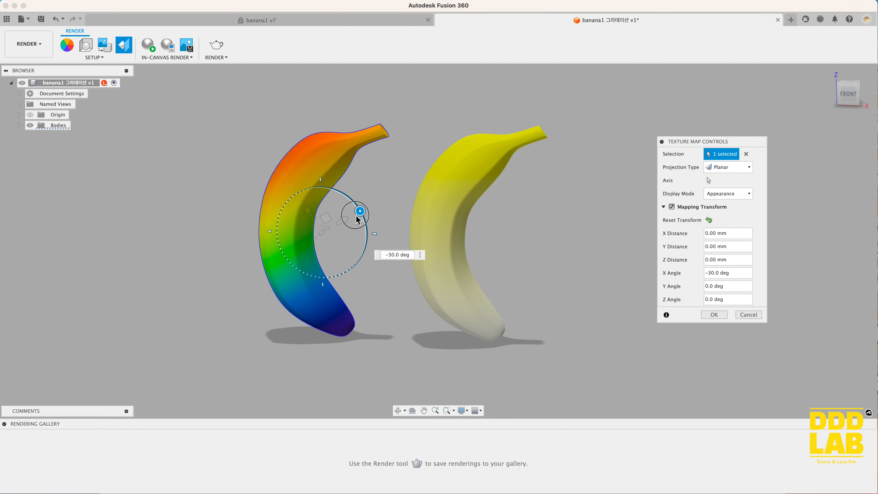
shift+scroll(262, 229, left, 5)
shift+scroll(262, 229, right, 5)
click(714, 314)
scroll(206, 158, left, 1)
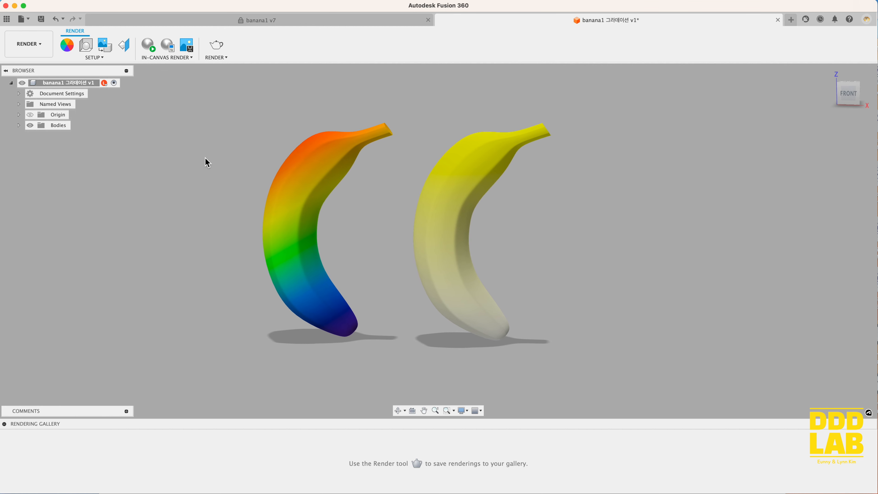
- Open the render settings, move them clear of the bananas, and choose the Local Renderer
click(214, 45)
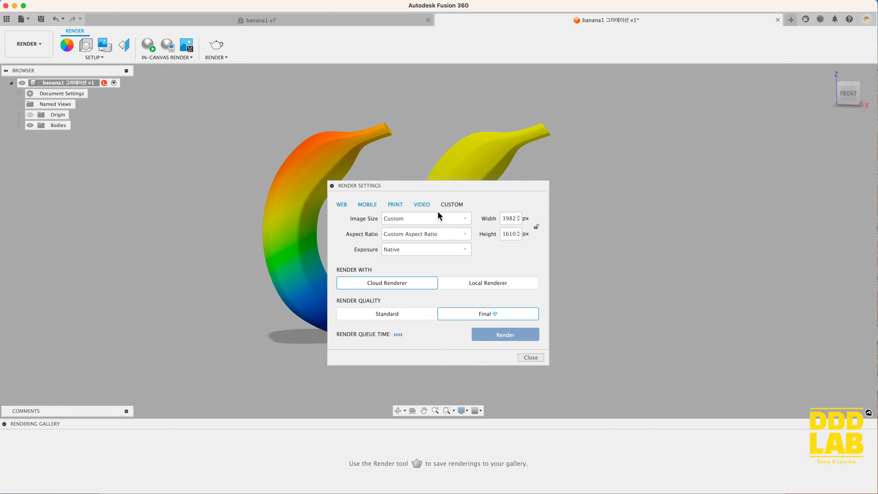
drag(493, 186, 743, 106)
click(743, 207)
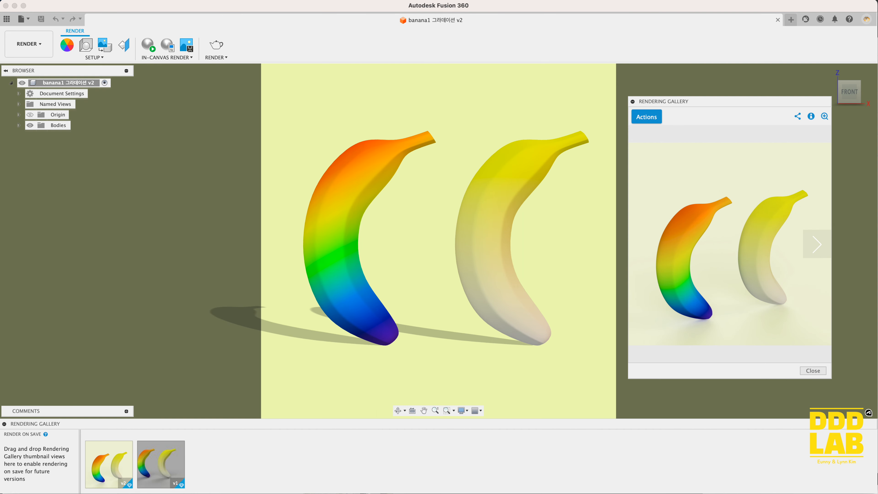